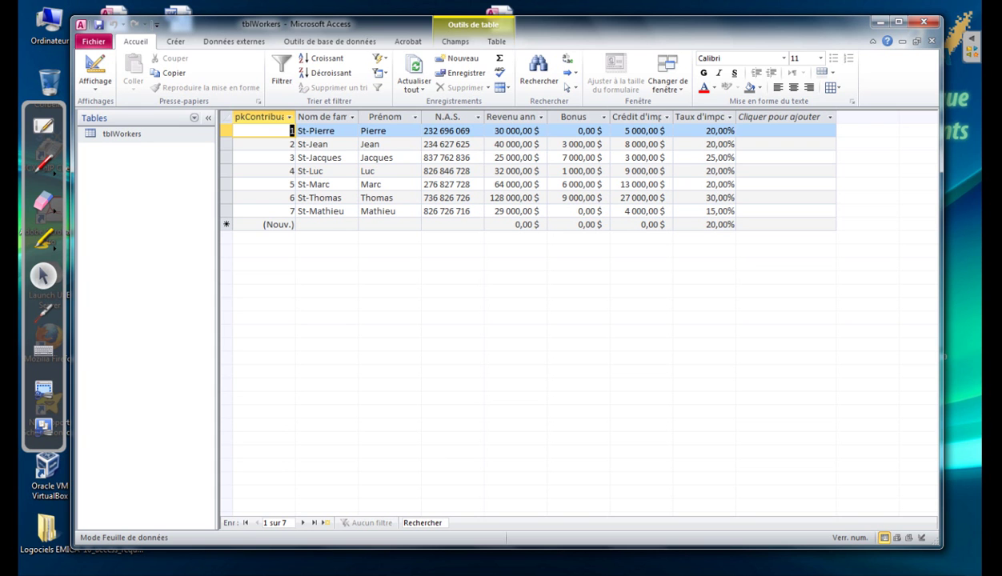
Create a new query in design view and add the tblWorkers table to it.
{"action": "left_click", "coordinate": [512, 117]}
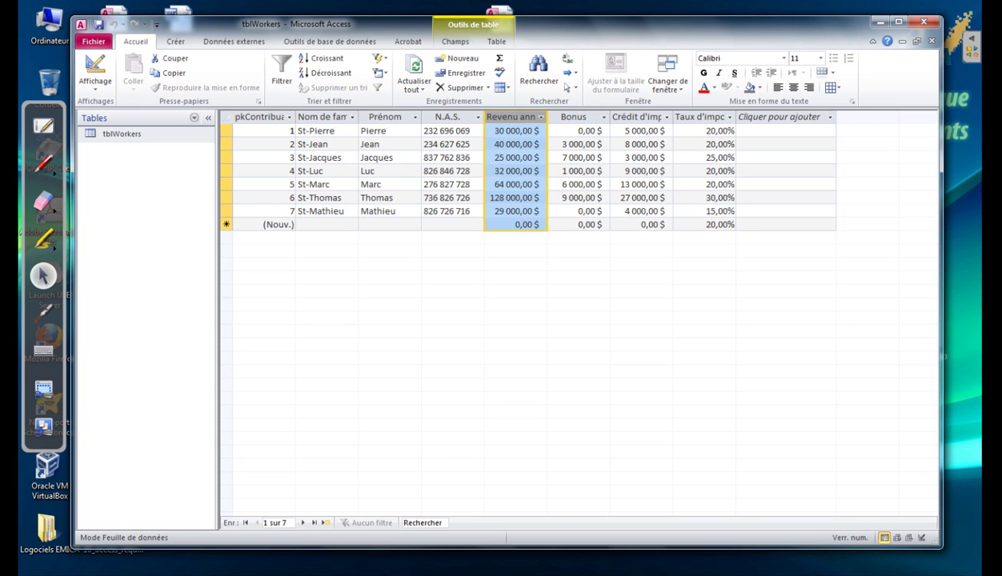
{"action": "left_click", "coordinate": [573, 117]}
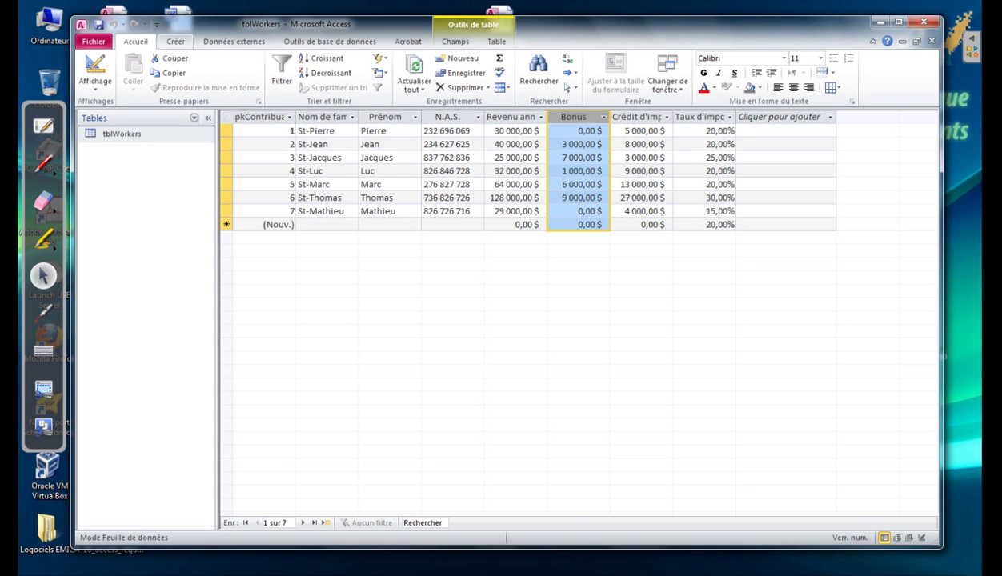
{"action": "left_click", "coordinate": [175, 41]}
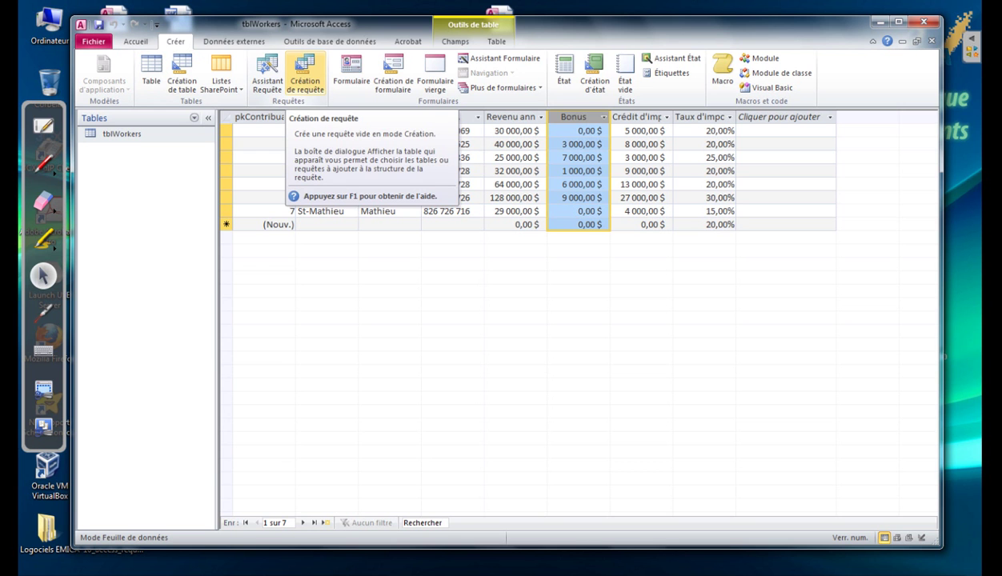
{"action": "left_click", "coordinate": [305, 76]}
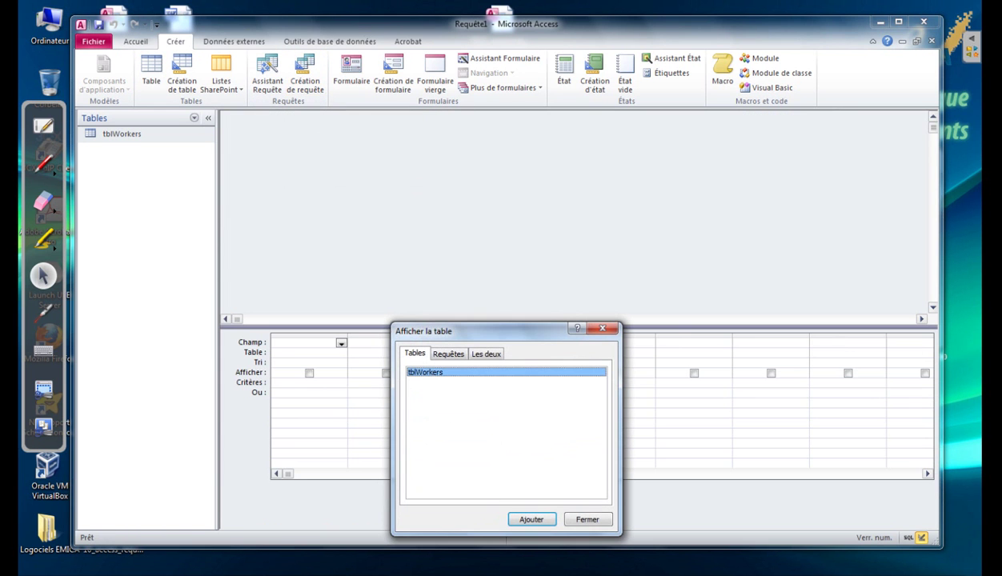
{"action": "left_click_drag", "start_coordinate": [480, 330], "coordinate": [599, 252]}
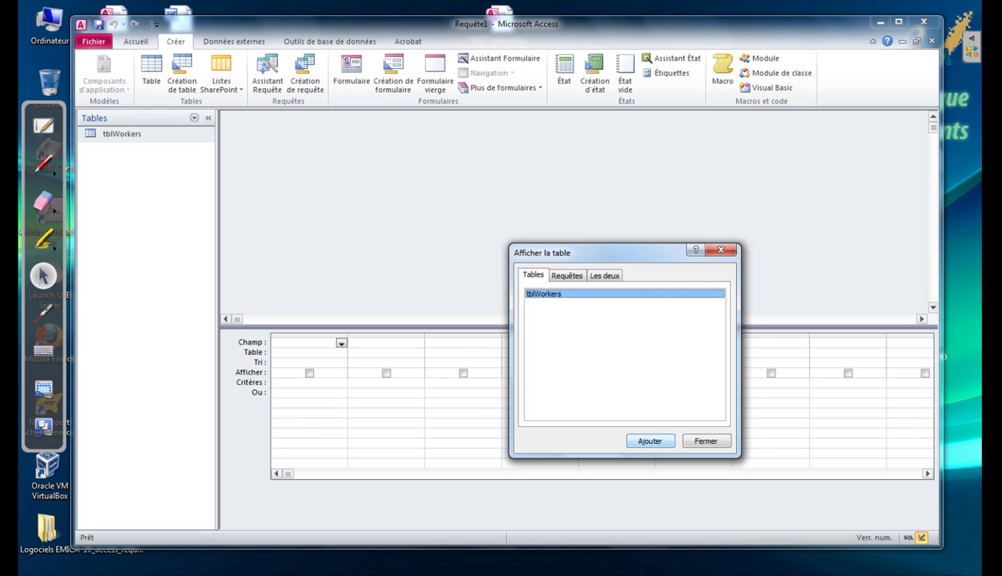
{"action": "left_click", "coordinate": [650, 441]}
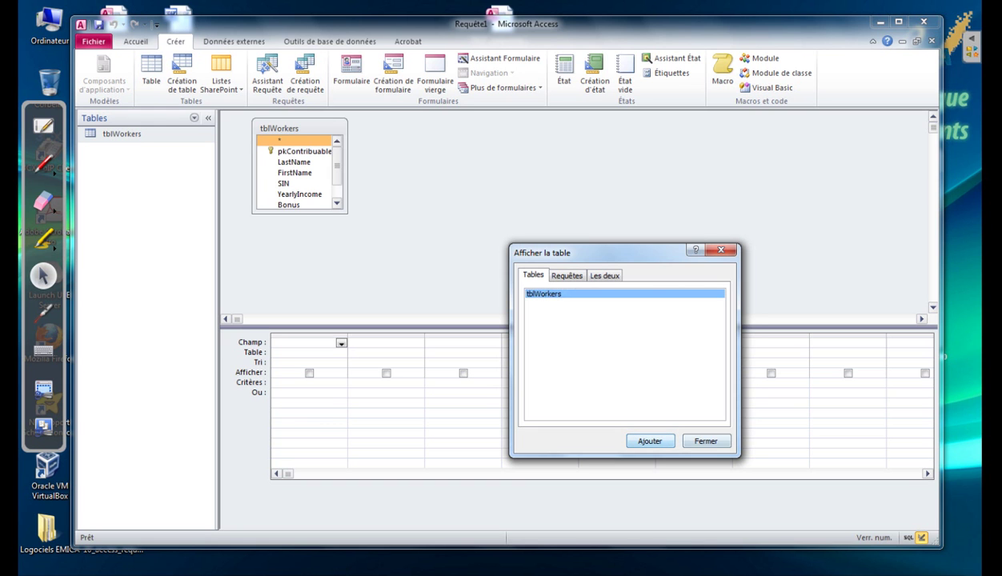
{"action": "left_click", "coordinate": [707, 441]}
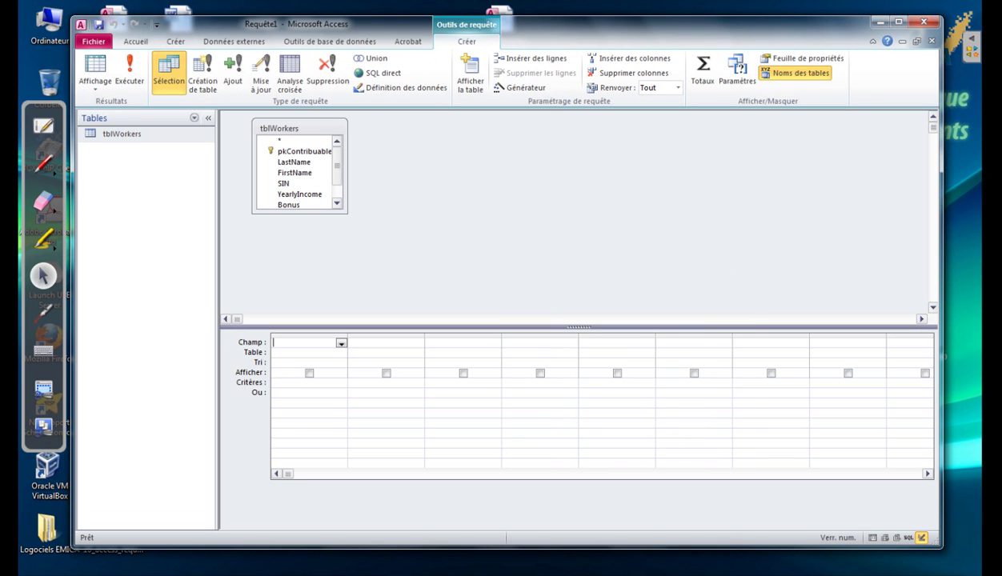
Enlarge the tblWorkers field list and add all fields from pkContribuables through IncomeTaxRate to the query grid.
{"action": "left_click_drag", "start_coordinate": [347, 213], "coordinate": [387, 267]}
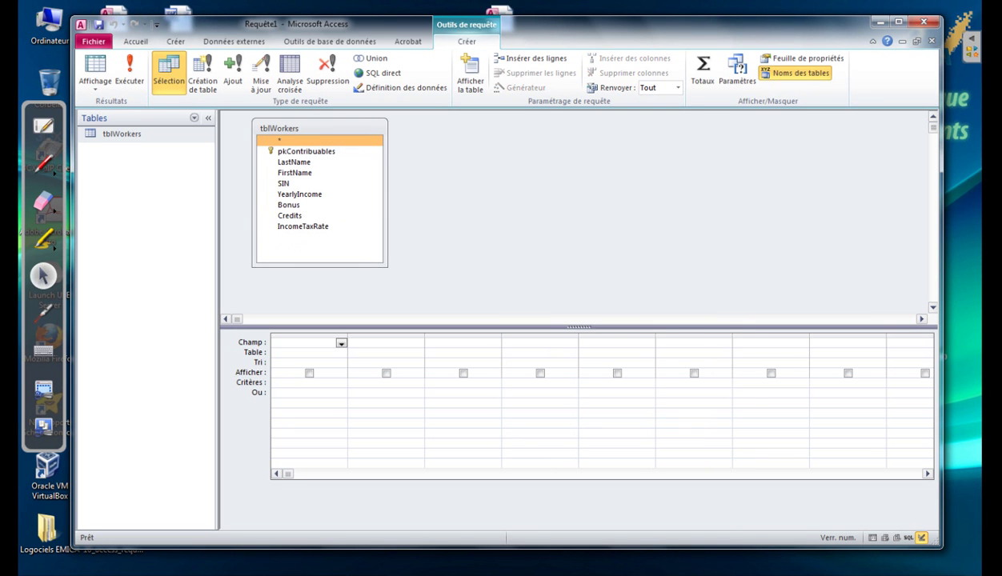
{"action": "left_click", "coordinate": [306, 151]}
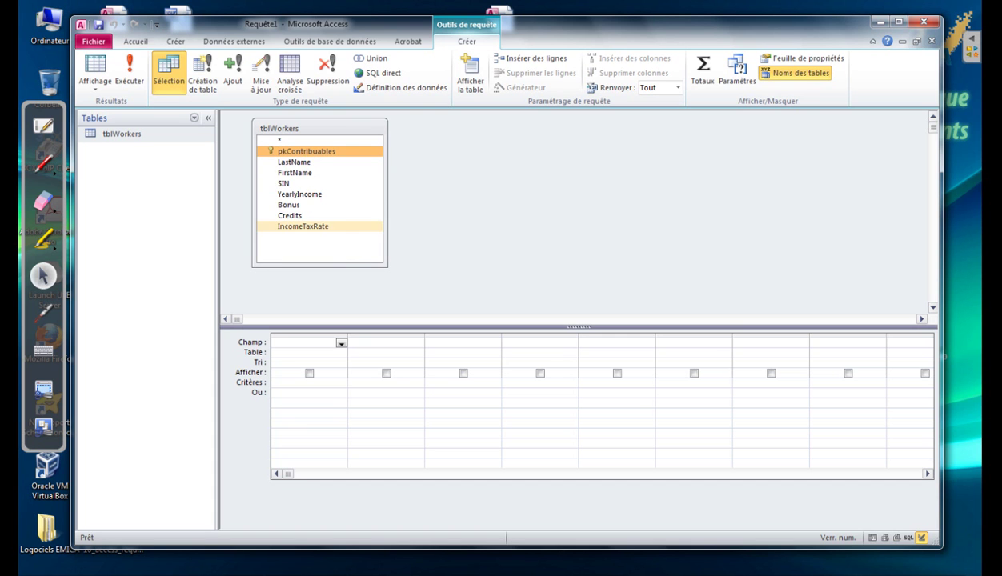
{"action": "left_click", "coordinate": [304, 226], "text": "shift"}
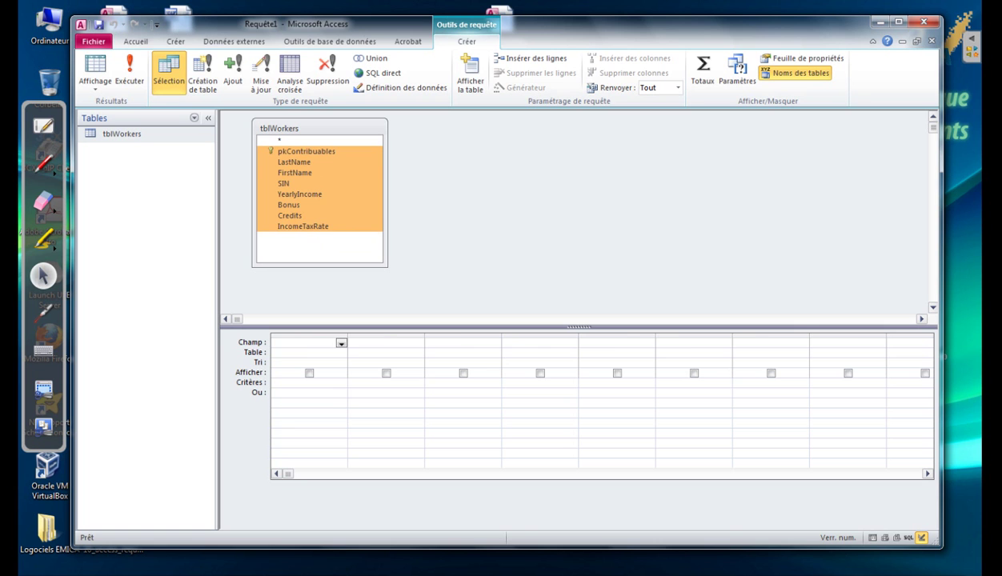
{"action": "left_click_drag", "start_coordinate": [304, 189], "coordinate": [309, 343]}
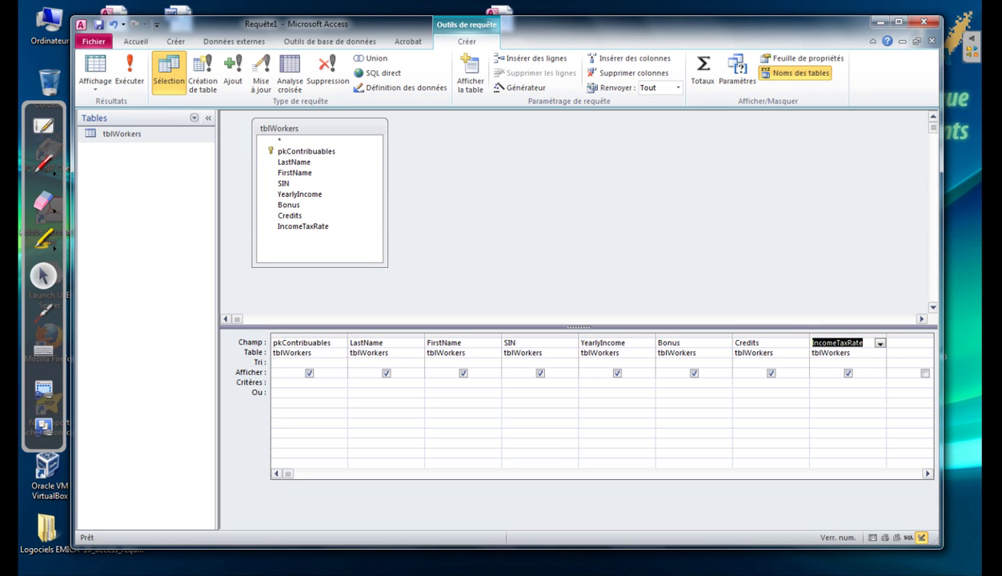
Hide the pkContribuables, SIN, Credits and IncomeTaxRate fields from the query results.
{"action": "left_click", "coordinate": [308, 373]}
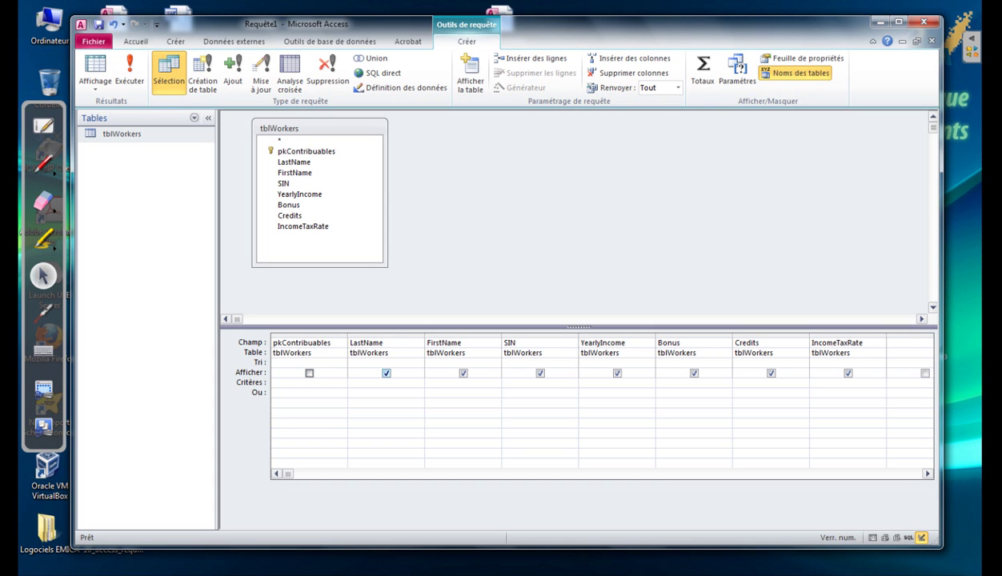
{"action": "left_click", "coordinate": [540, 373]}
{"action": "left_click", "coordinate": [771, 373]}
{"action": "left_click", "coordinate": [849, 373]}
Open the Expression Builder for the first empty column after IncomeTaxRate and browse its built-in functions.
{"action": "left_click", "coordinate": [909, 343]}
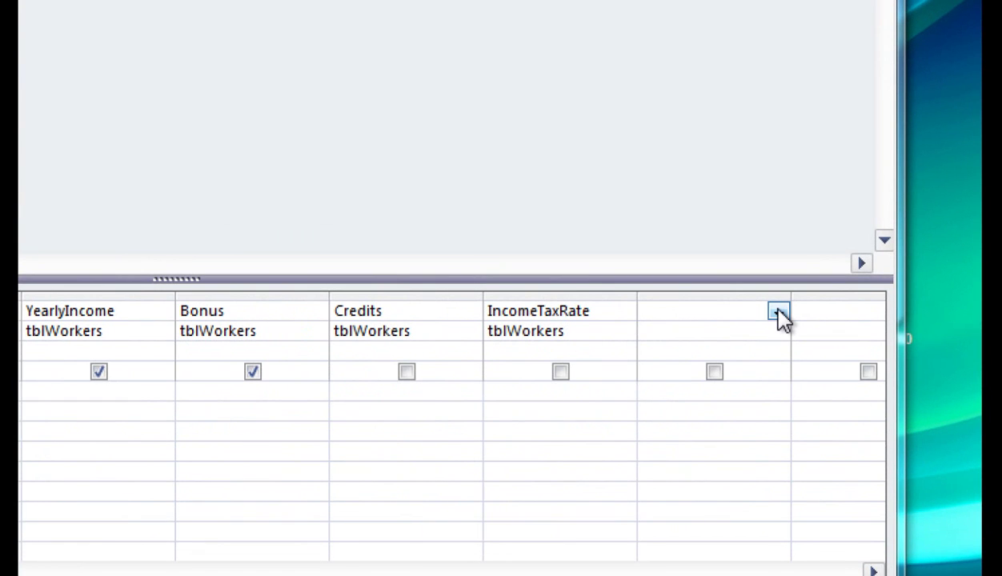
{"action": "right_click", "coordinate": [720, 313]}
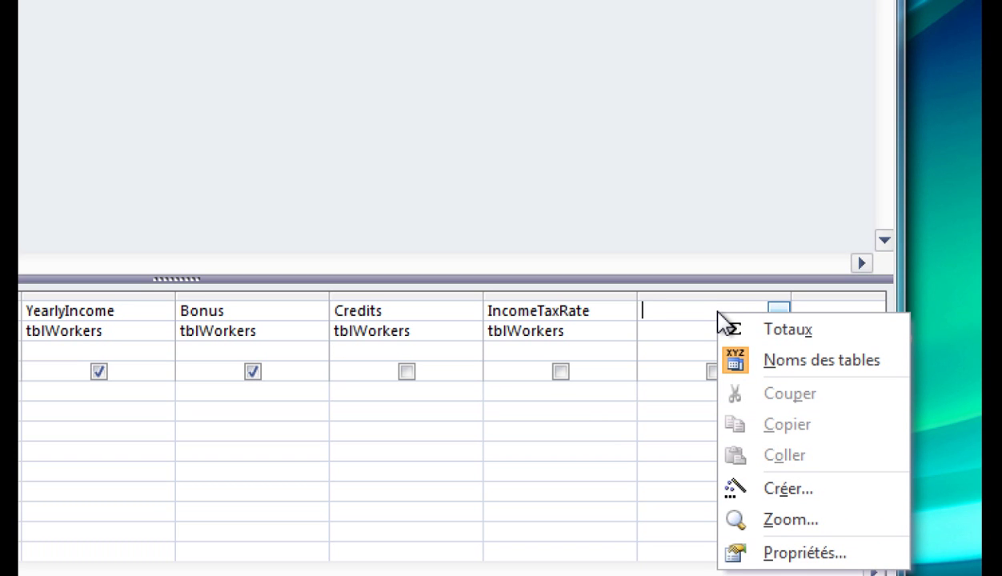
{"action": "left_click", "coordinate": [770, 498]}
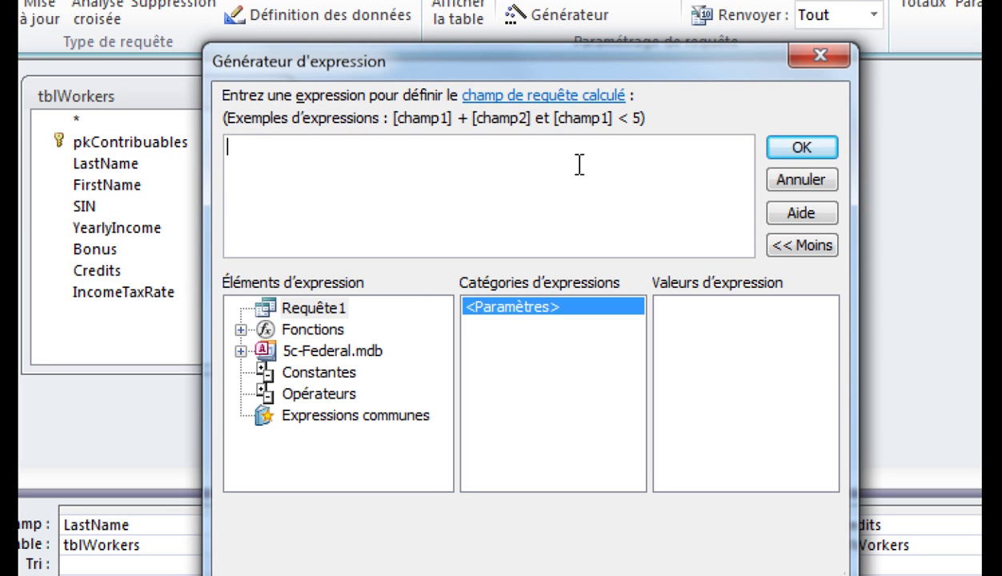
{"action": "left_click", "coordinate": [241, 329]}
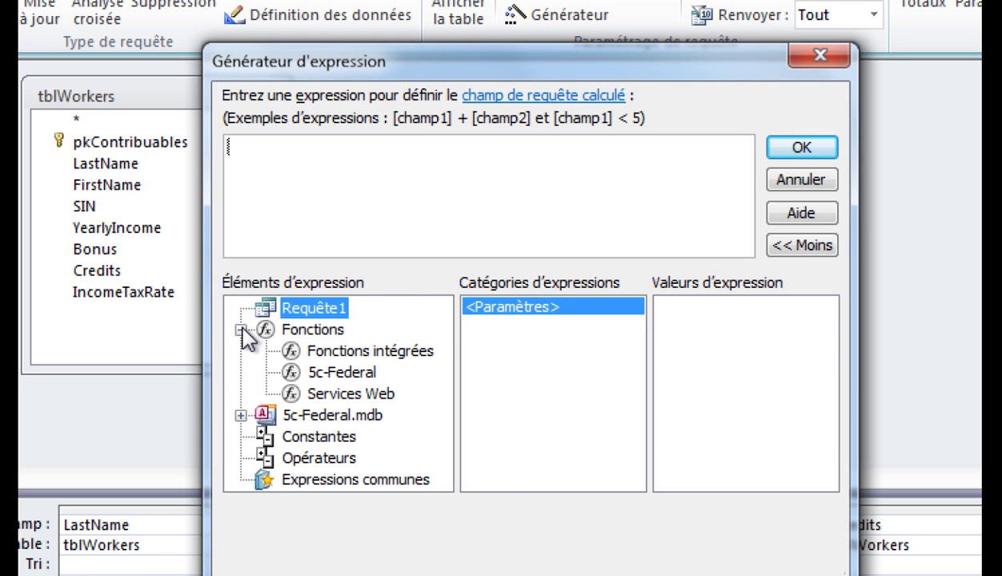
{"action": "left_click", "coordinate": [341, 353]}
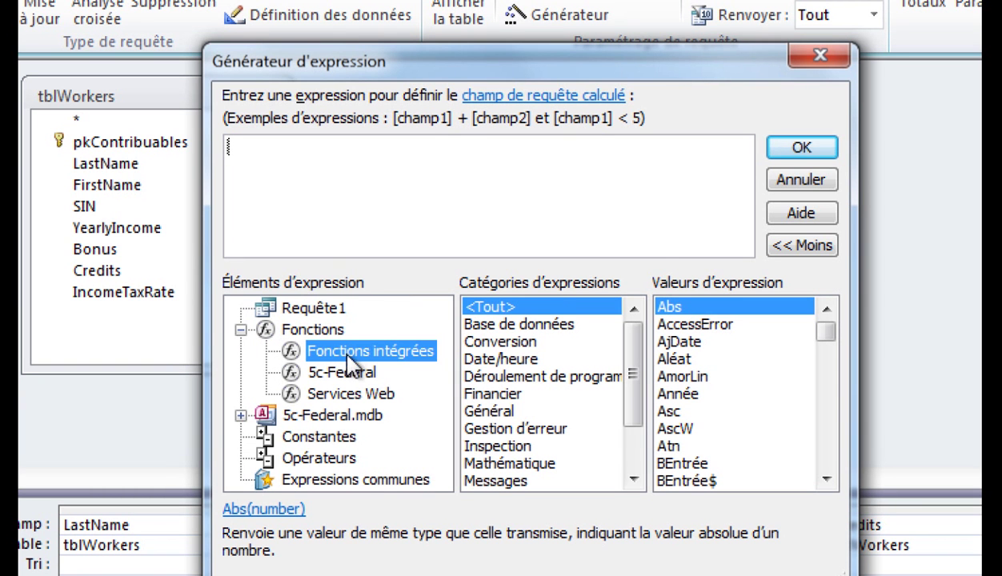
{"action": "mouse_move", "coordinate": [632, 360]}
{"action": "left_mouse_down"}
{"action": "mouse_move", "coordinate": [635, 398]}
{"action": "mouse_move", "coordinate": [636, 348]}
{"action": "left_mouse_up"}
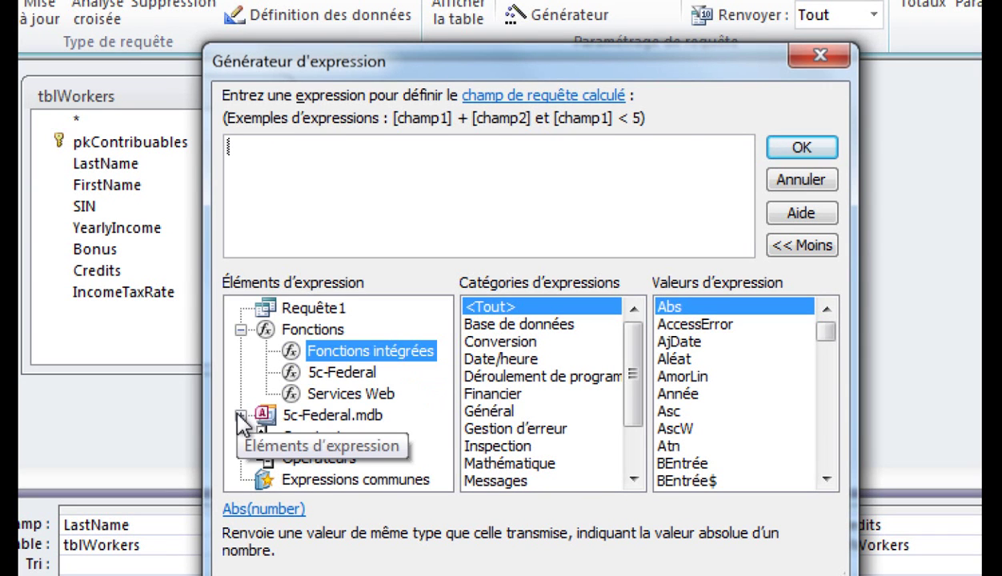
Insert the YearlyIncome field of tblWorkers from the 5c-Federal.mdb tables into the expression.
{"action": "left_click", "coordinate": [323, 421]}
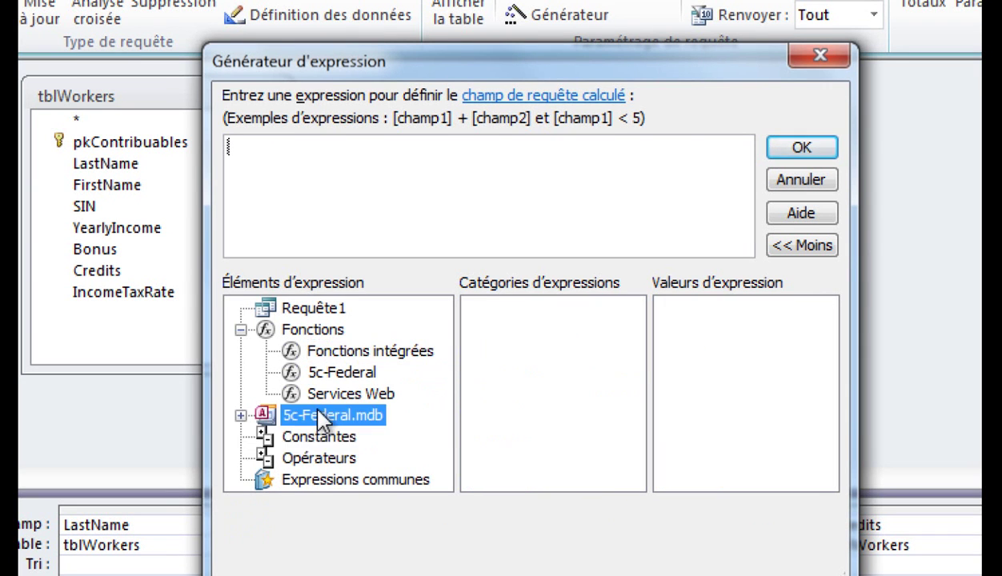
{"action": "left_click", "coordinate": [241, 415]}
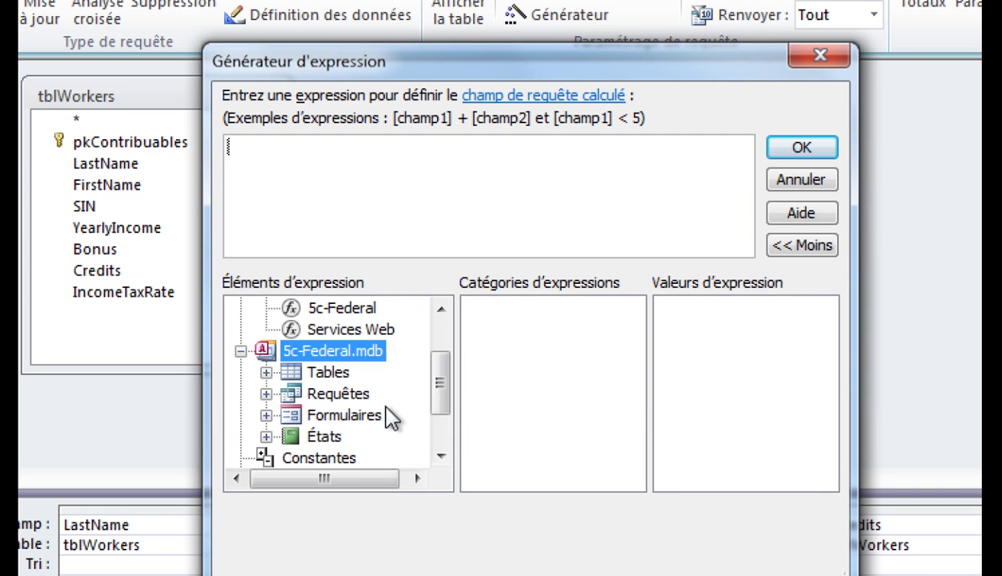
{"action": "left_click", "coordinate": [266, 373]}
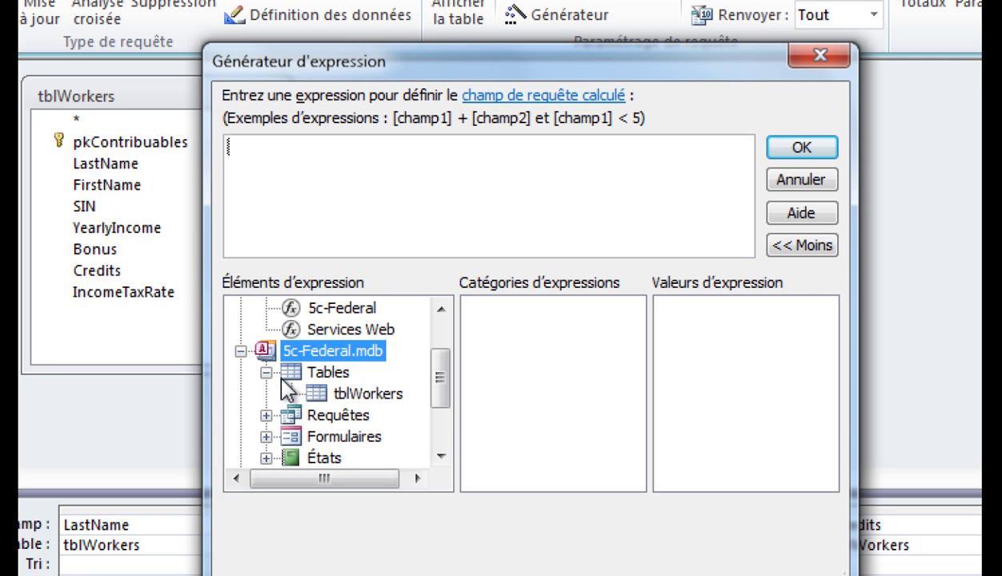
{"action": "left_click", "coordinate": [358, 397]}
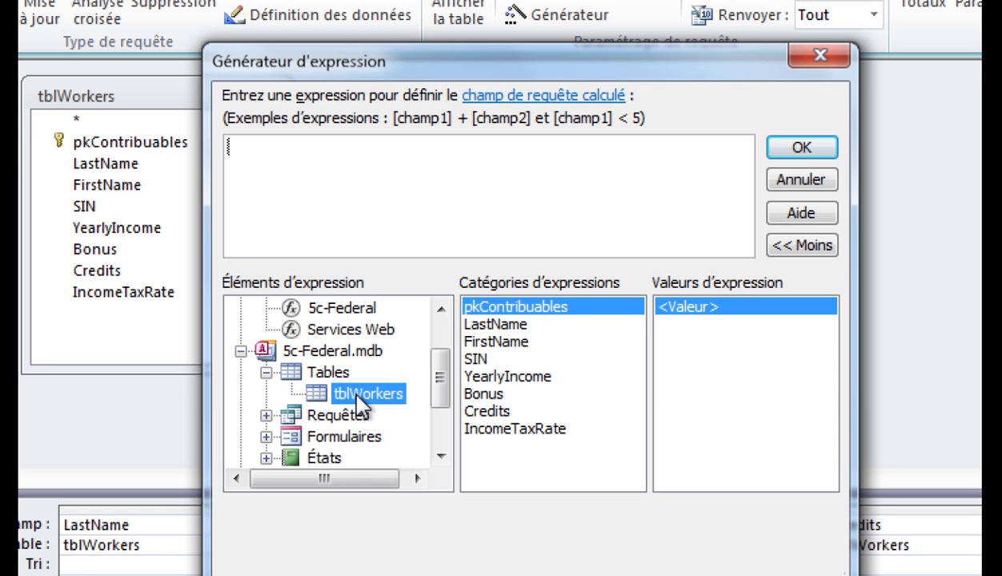
{"action": "left_click", "coordinate": [498, 378]}
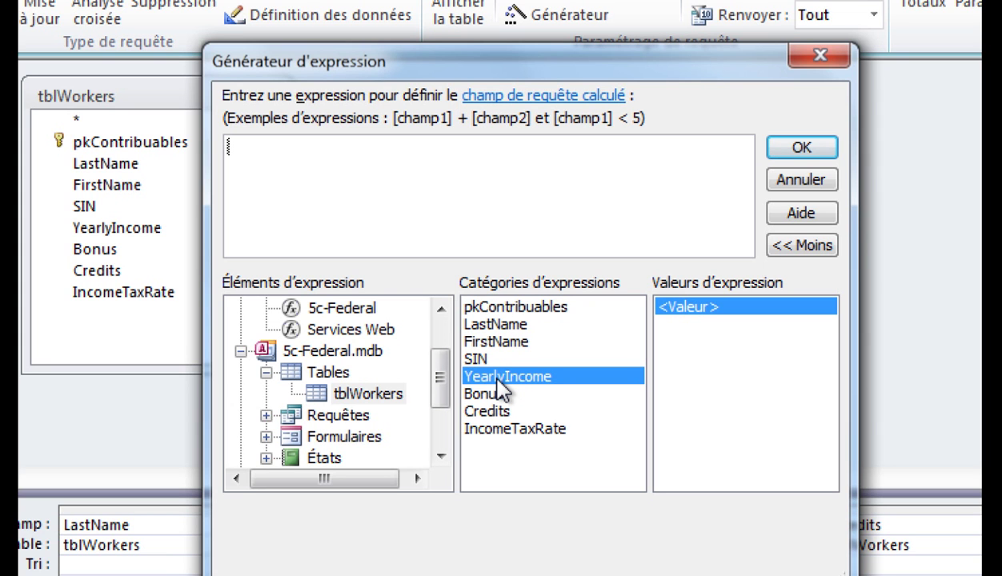
{"action": "double_click", "coordinate": [498, 374]}
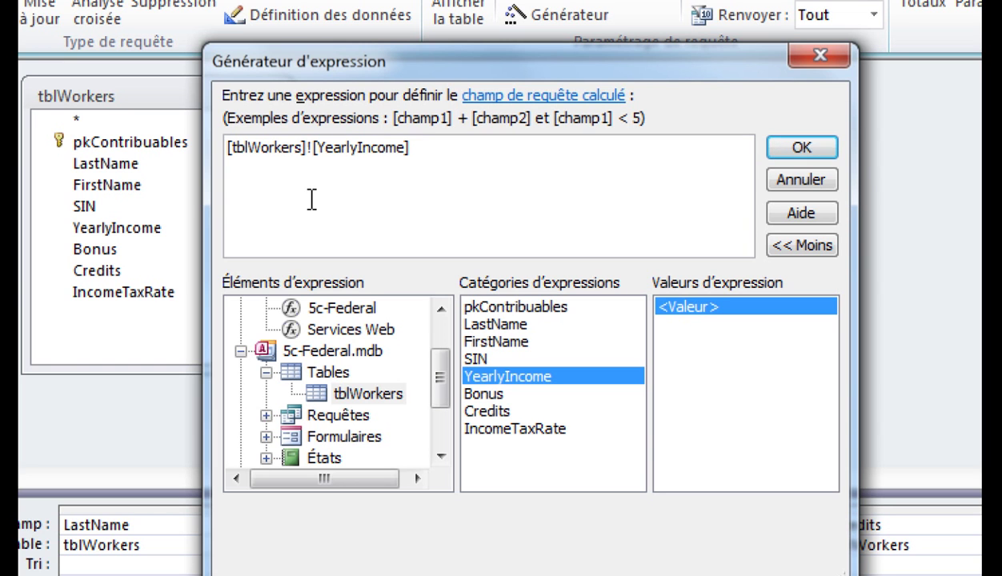
Add the Bonus field of tblWorkers to YearlyIncome with a + operator and accept the expression.
{"action": "type", "text": "+-/*"}
{"action": "key", "text": "BackSpace"}
{"action": "key", "text": "BackSpace"}
{"action": "key", "text": "BackSpace"}
{"action": "key", "text": "BackSpace"}
{"action": "key", "text": "BackSpace"}
{"action": "type", "text": "+"}
{"action": "double_click", "coordinate": [518, 397]}
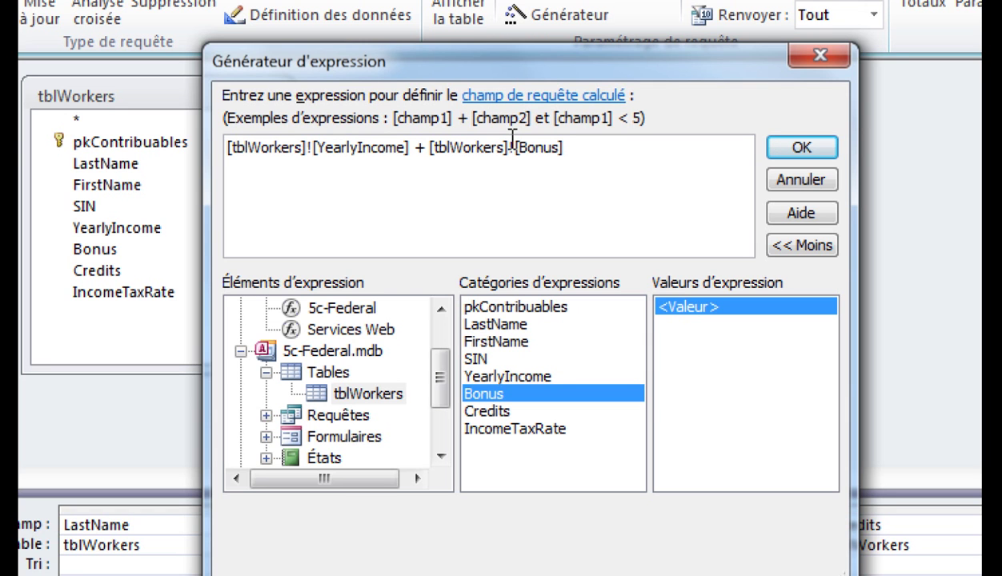
{"action": "left_click", "coordinate": [789, 152]}
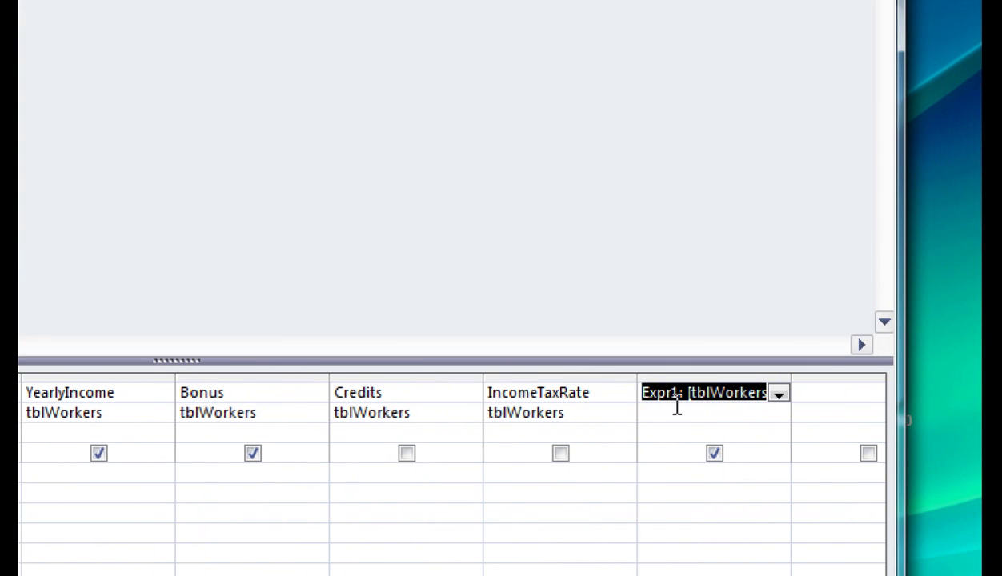
Replace the calculated column's name Expr1 with SalaireTotal and run the query.
{"action": "left_click", "coordinate": [671, 394]}
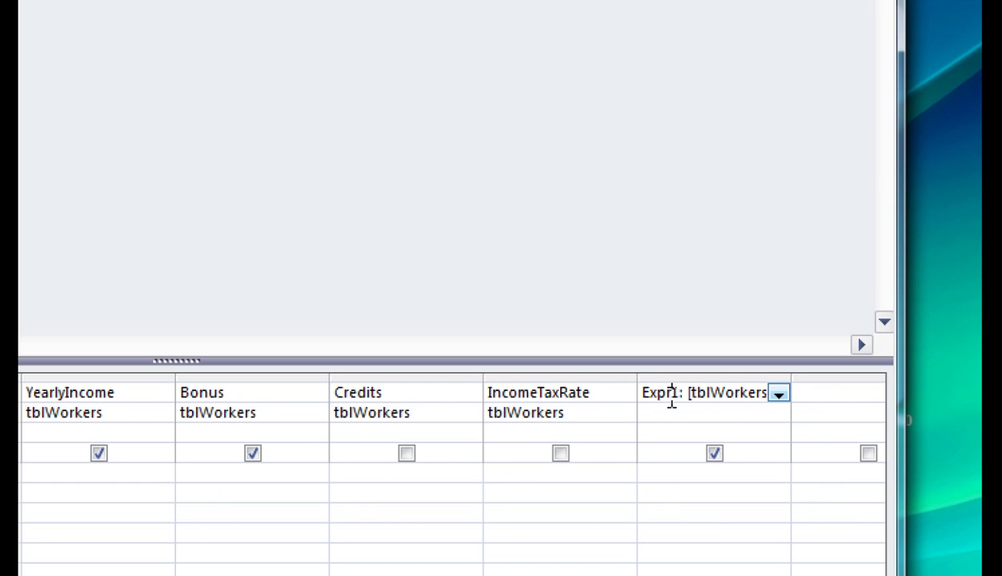
{"action": "left_click_drag", "start_coordinate": [678, 394], "coordinate": [643, 395]}
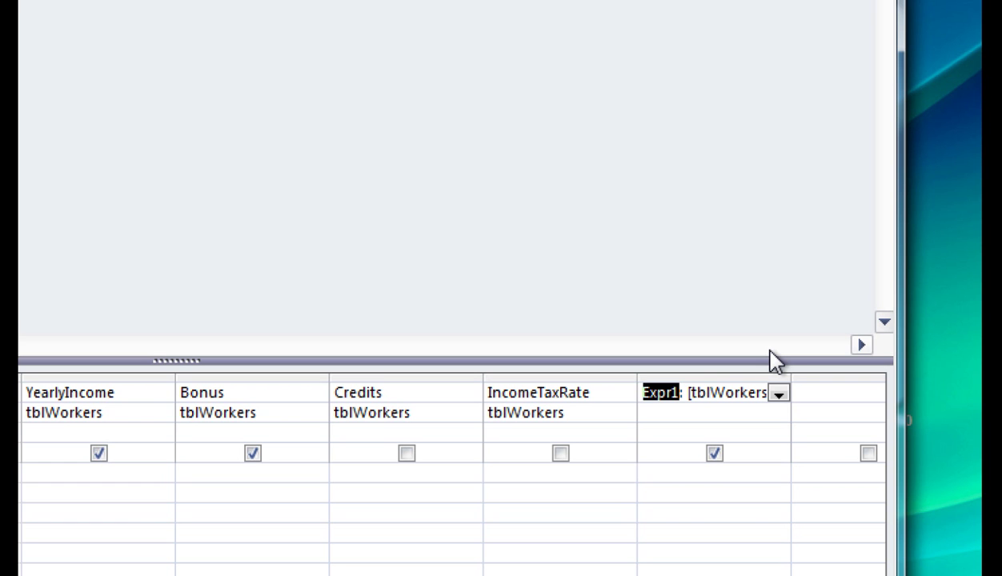
{"action": "type", "text": "Sa"}
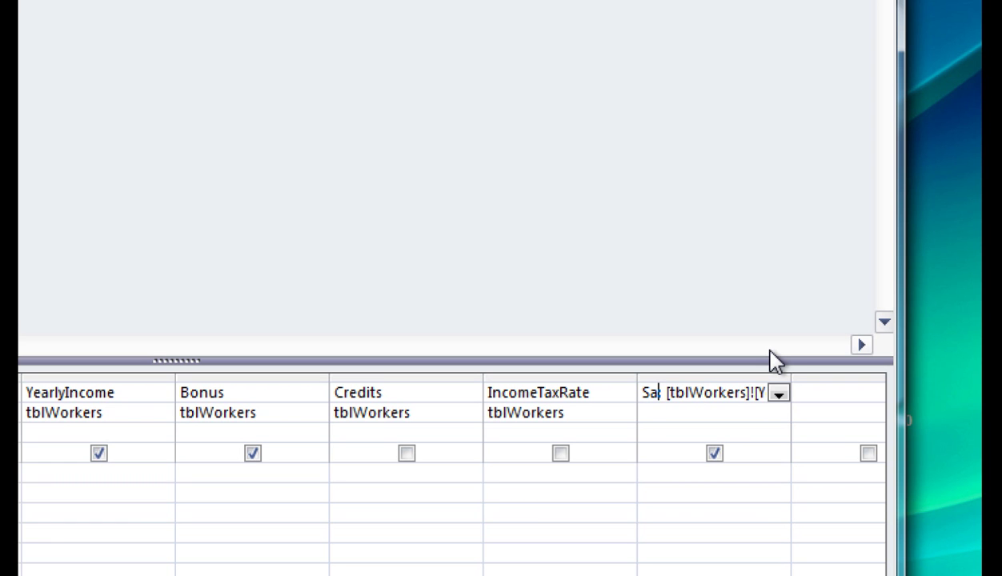
{"action": "type", "text": "laire:"}
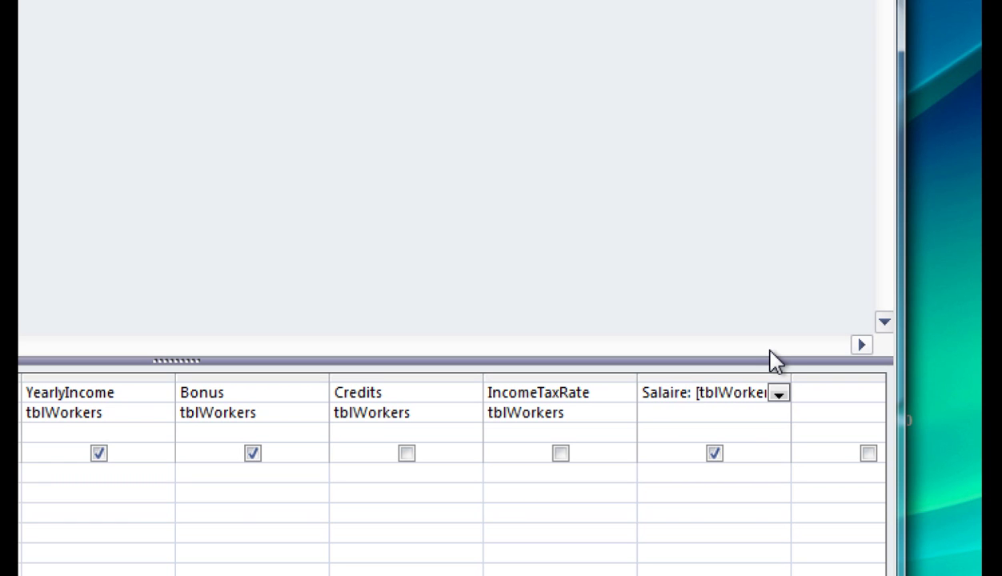
{"action": "type", "text": "Total"}
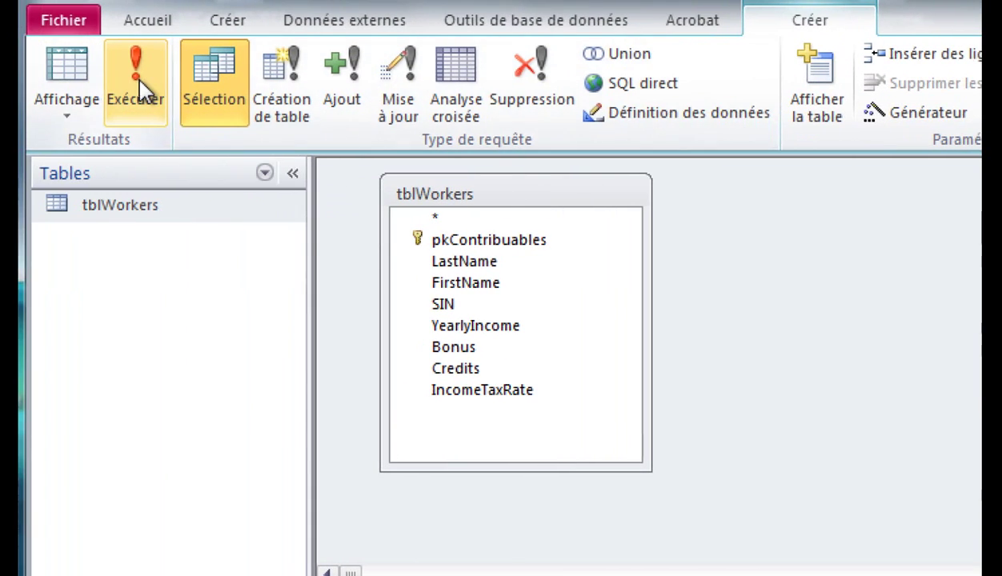
{"action": "left_click", "coordinate": [137, 87]}
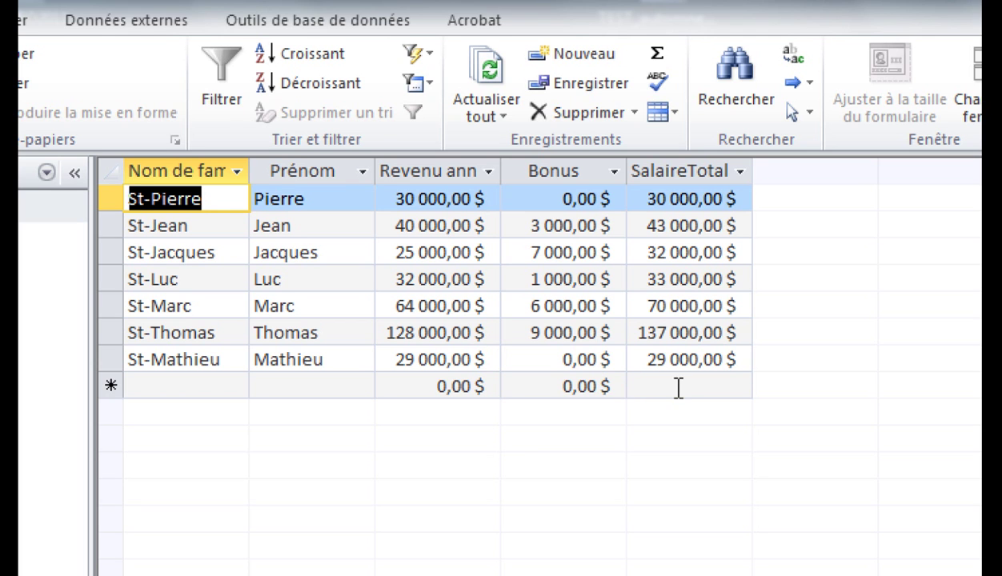
Set the Bonus in the first record of the query results to 1 and commit the record.
{"action": "left_click", "coordinate": [565, 198]}
{"action": "key", "text": "BackSpace"}
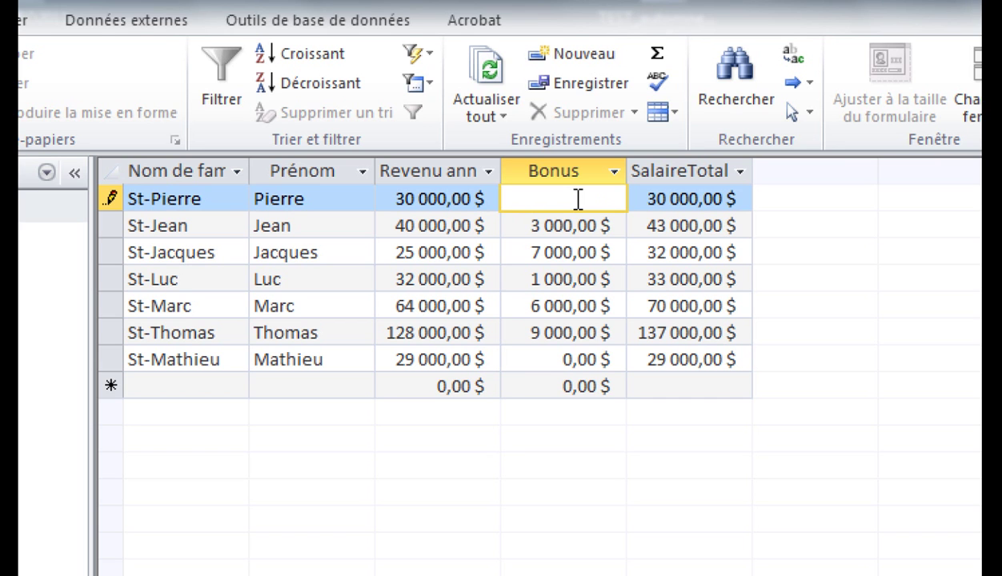
{"action": "type", "text": "1"}
{"action": "key", "text": "Tab"}
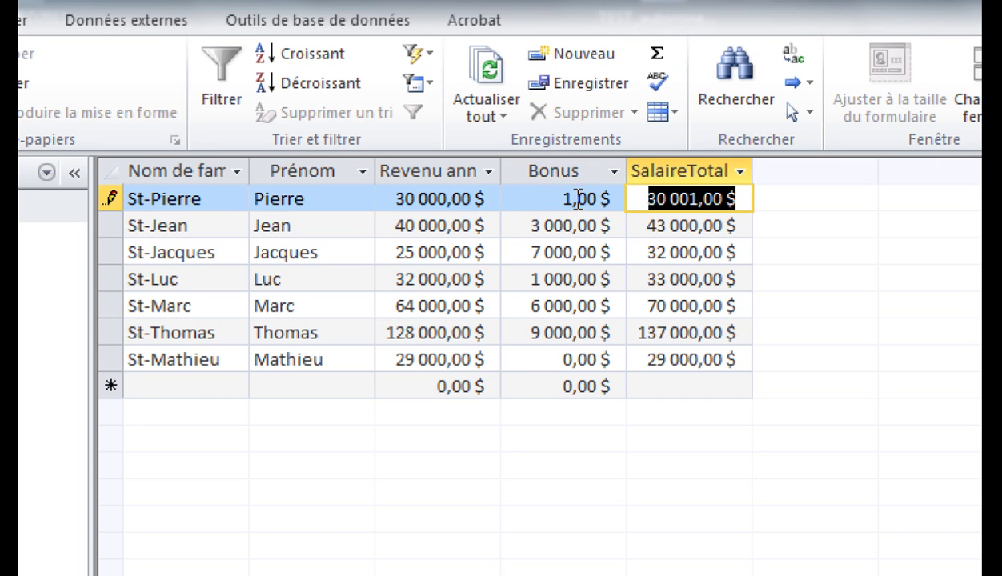
{"action": "left_click", "coordinate": [677, 225]}
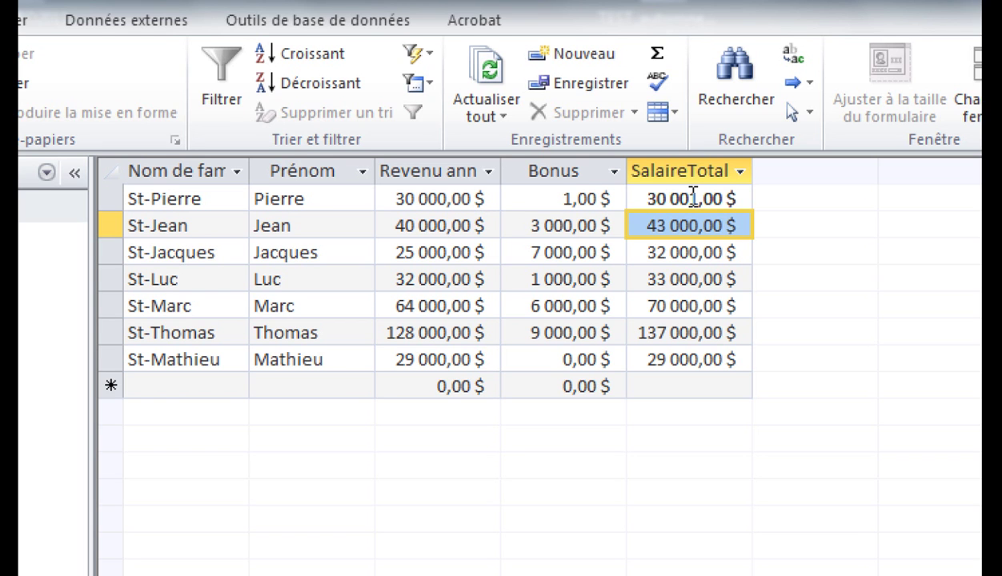
Set the Bonus in the first record of the query results to 0 and commit the record.
{"action": "left_click", "coordinate": [568, 197]}
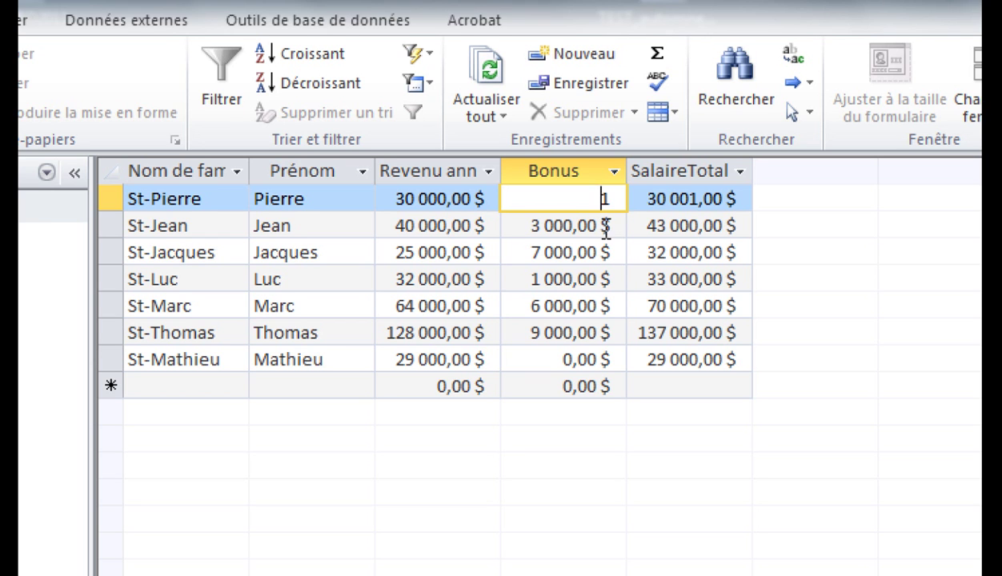
{"action": "left_click_drag", "start_coordinate": [602, 199], "coordinate": [618, 198]}
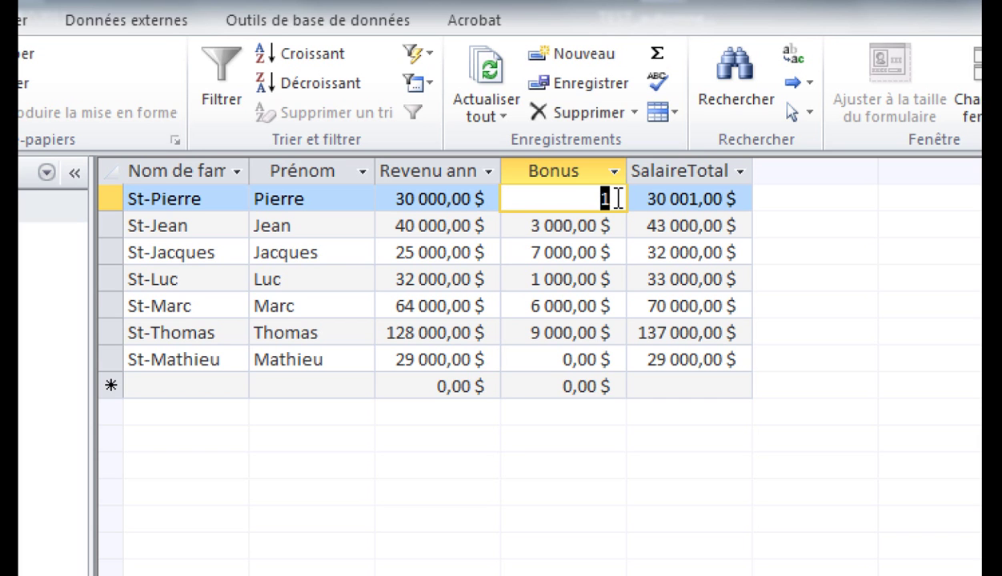
{"action": "key", "text": "BackSpace"}
{"action": "type", "text": "0"}
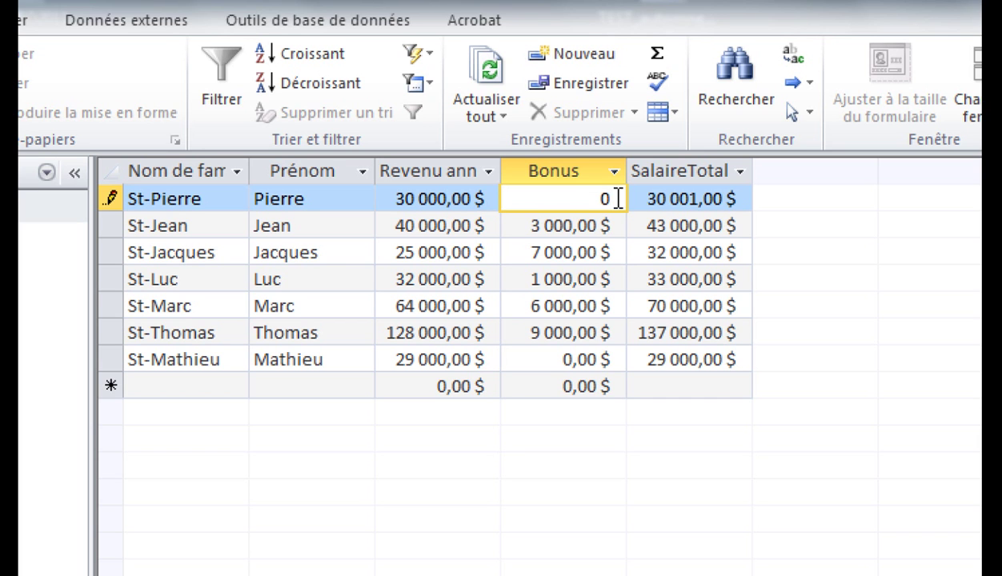
{"action": "left_click", "coordinate": [581, 227]}
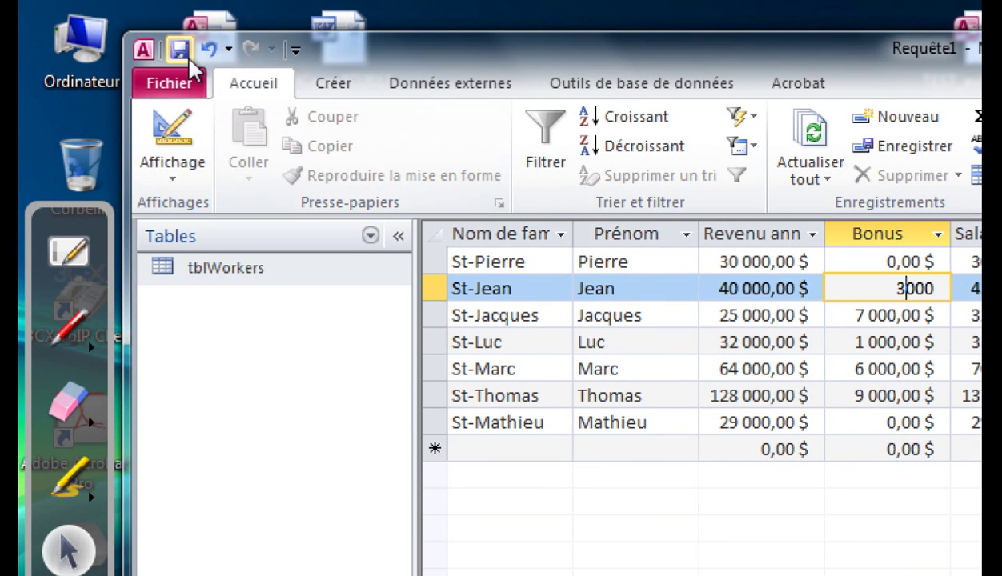
Save the query under the name qrySalairetotal.
{"action": "left_click", "coordinate": [189, 58]}
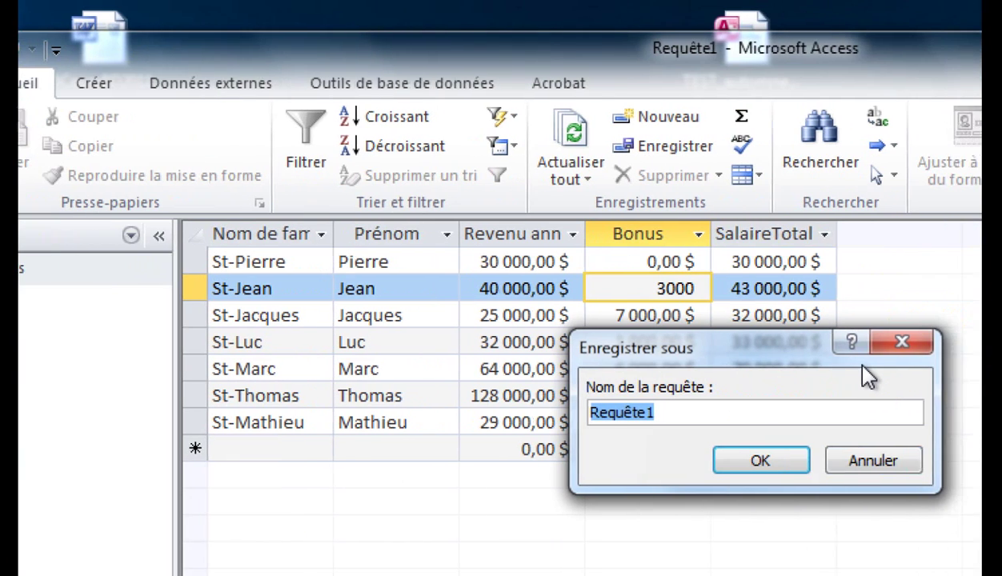
{"action": "type", "text": "qry"}
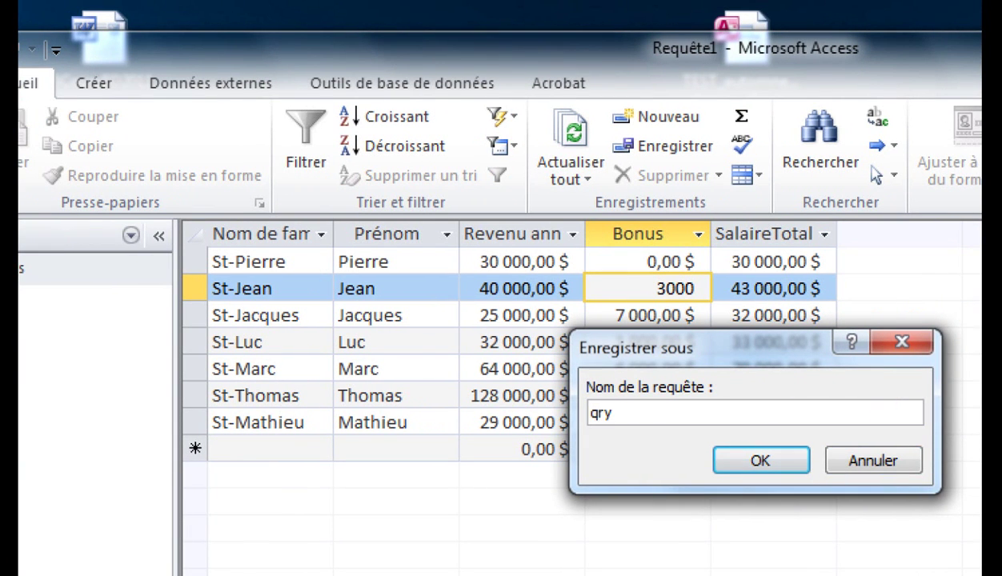
{"action": "type", "text": "Salairetotal"}
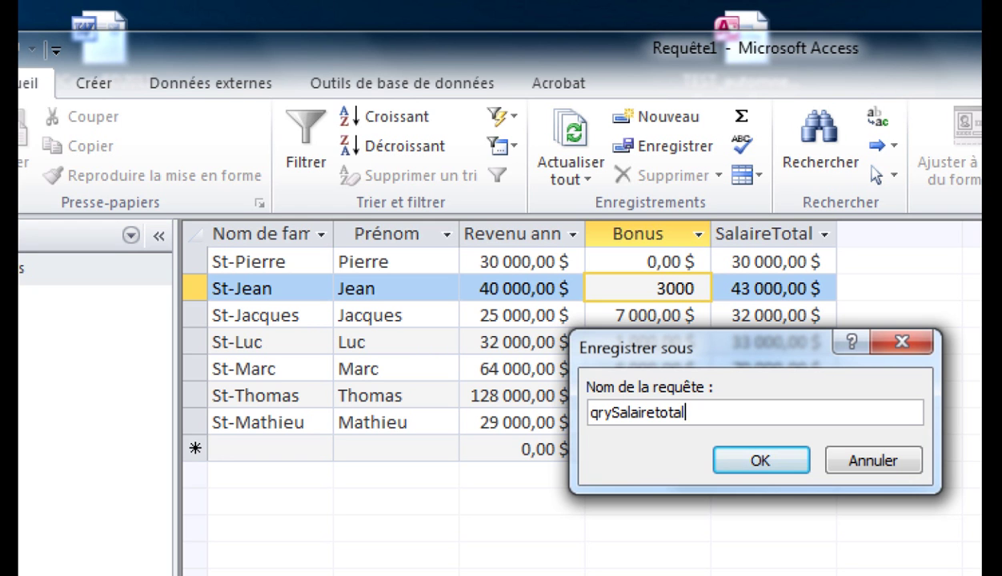
{"action": "left_click", "coordinate": [760, 462]}
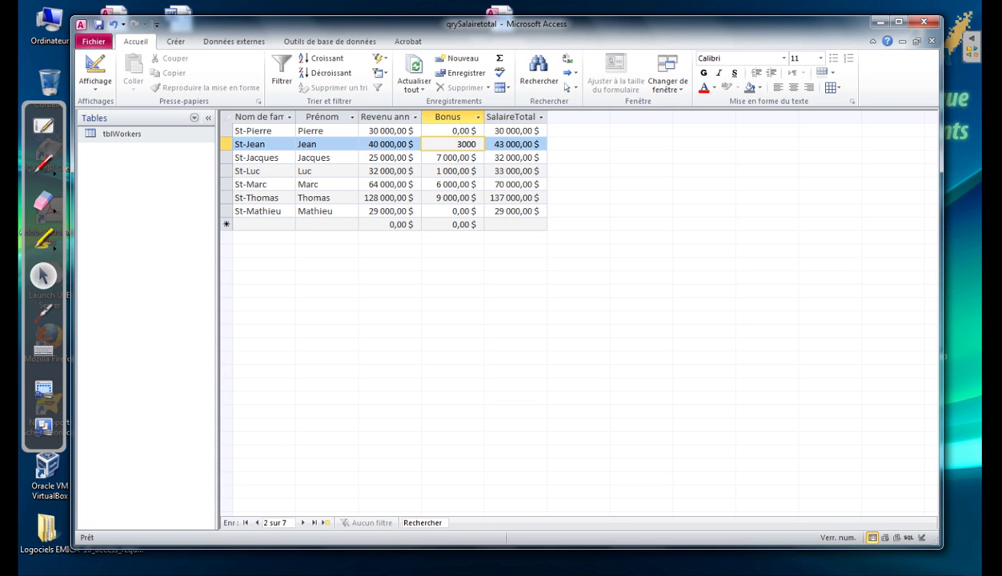
Switch the query to design view and open the expression builder for the empty column after SalaireTotal.
{"action": "left_click", "coordinate": [96, 84]}
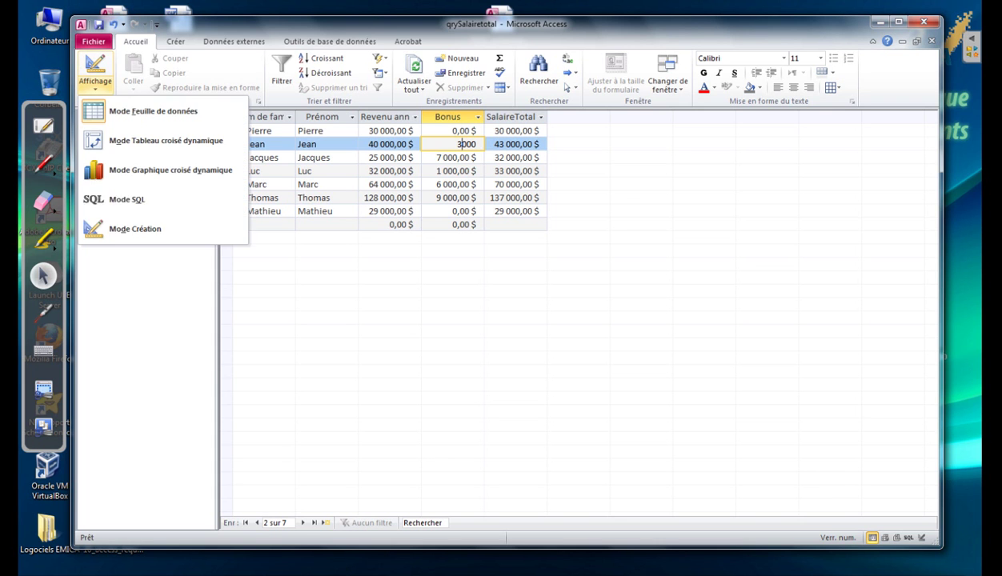
{"action": "left_click", "coordinate": [137, 229]}
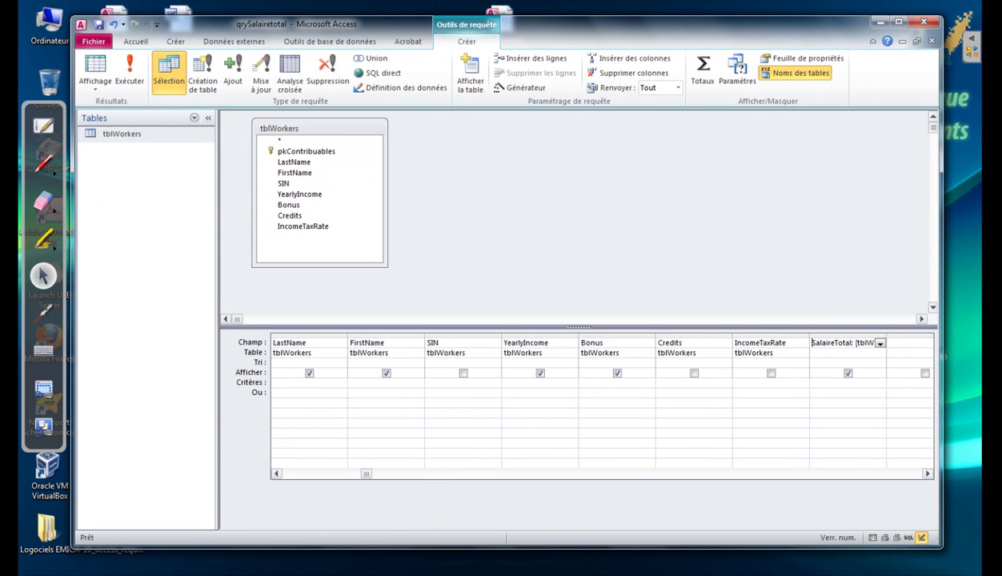
{"action": "left_click", "coordinate": [904, 342]}
{"action": "right_click", "coordinate": [862, 346]}
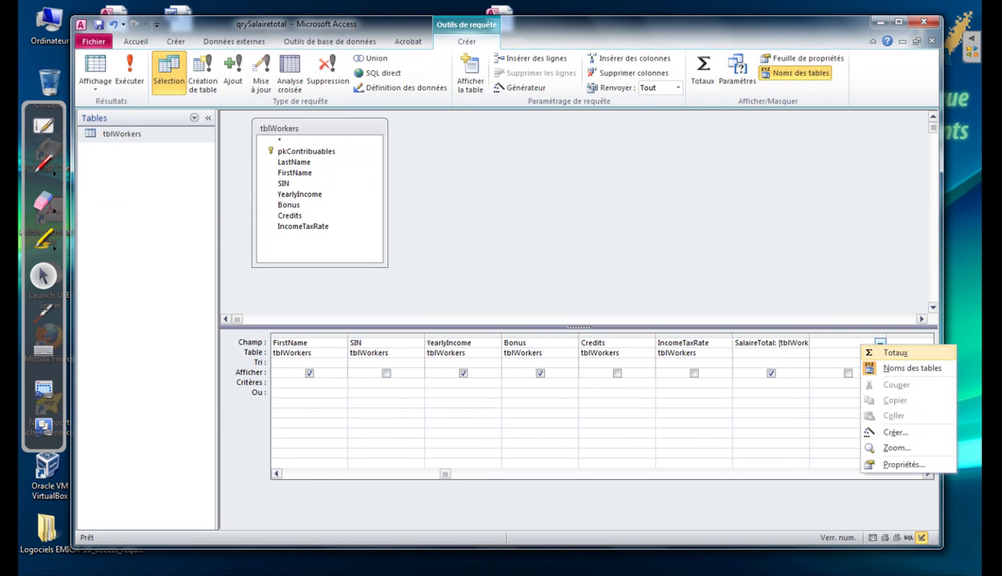
{"action": "left_click", "coordinate": [895, 432]}
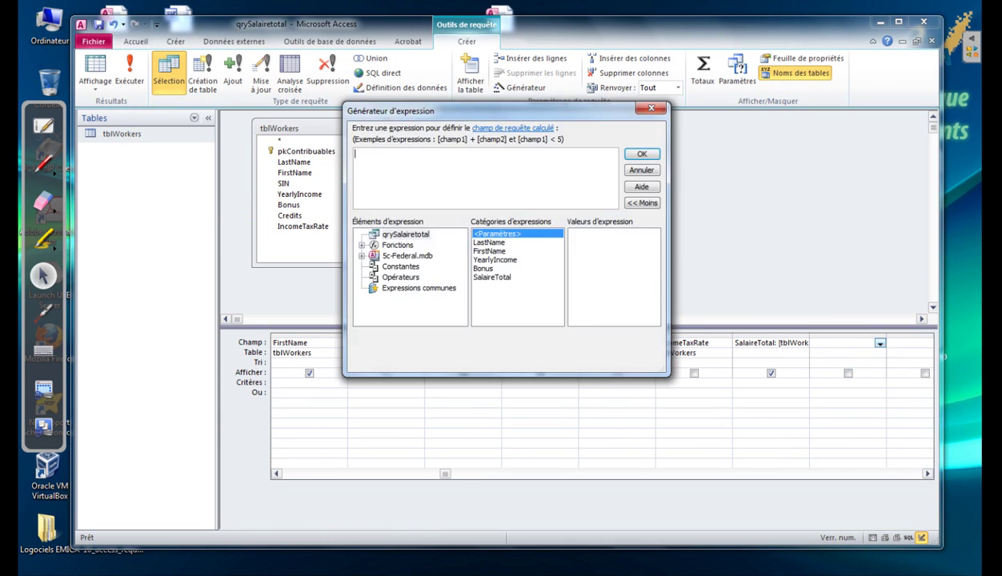